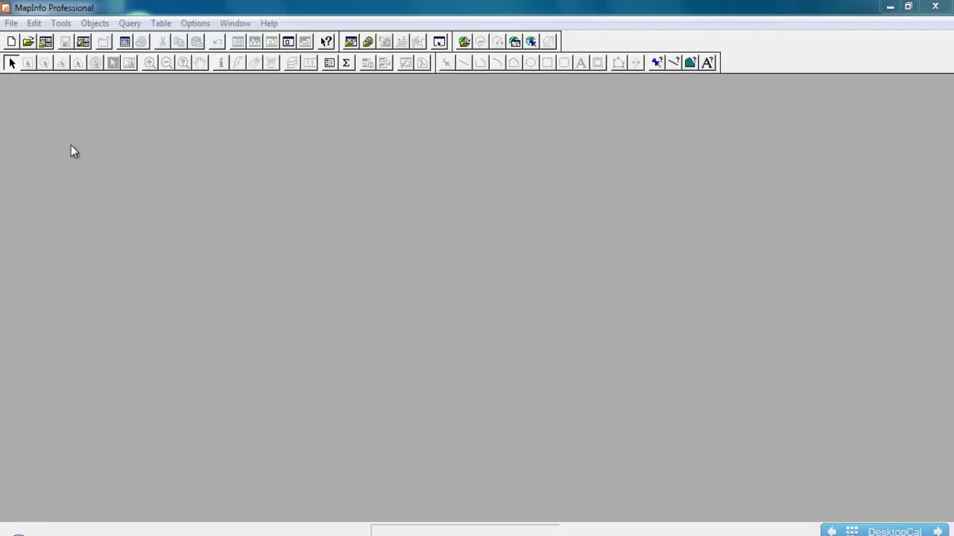
Start a new table with a new structure that opens in a Browser instead of a Mapper
left_click(12, 23)
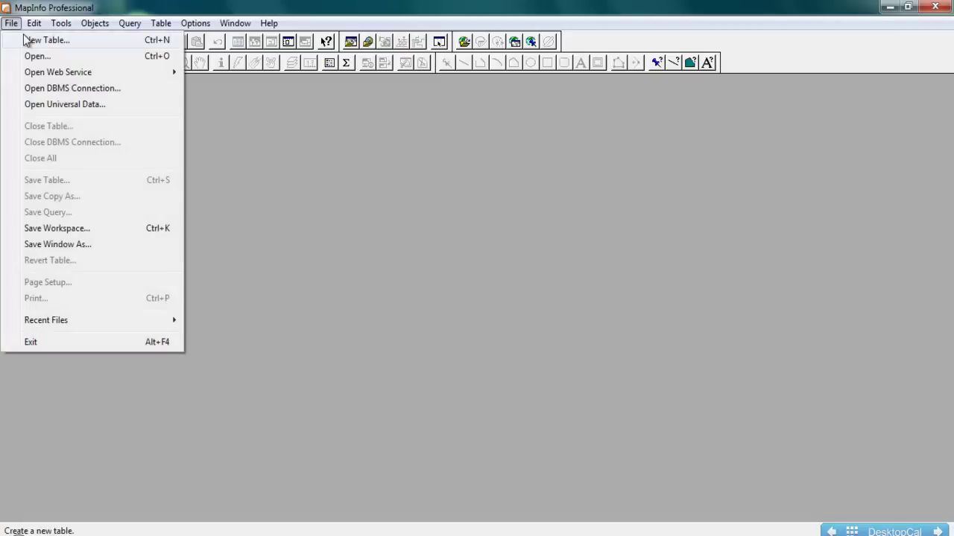
left_click(41, 42)
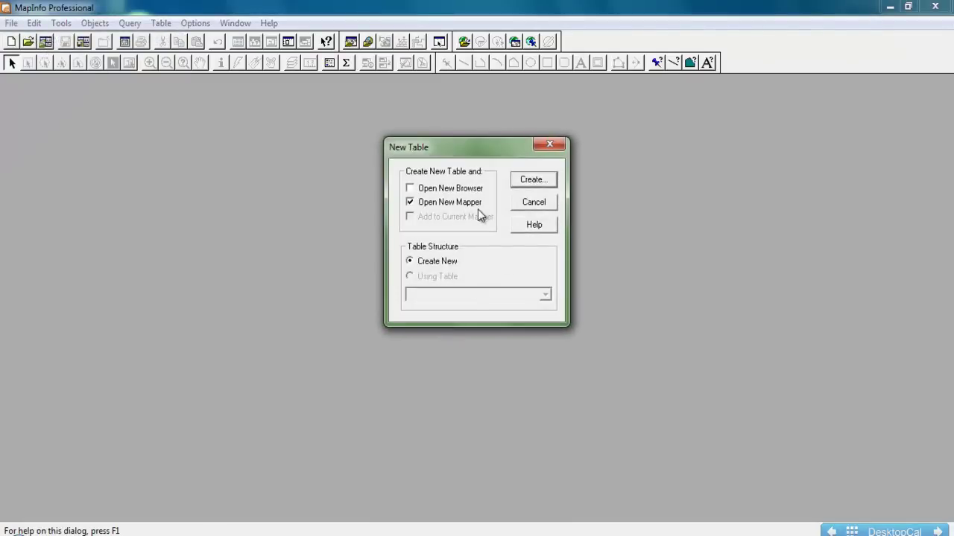
left_click(411, 190)
left_click(410, 203)
left_click(549, 182)
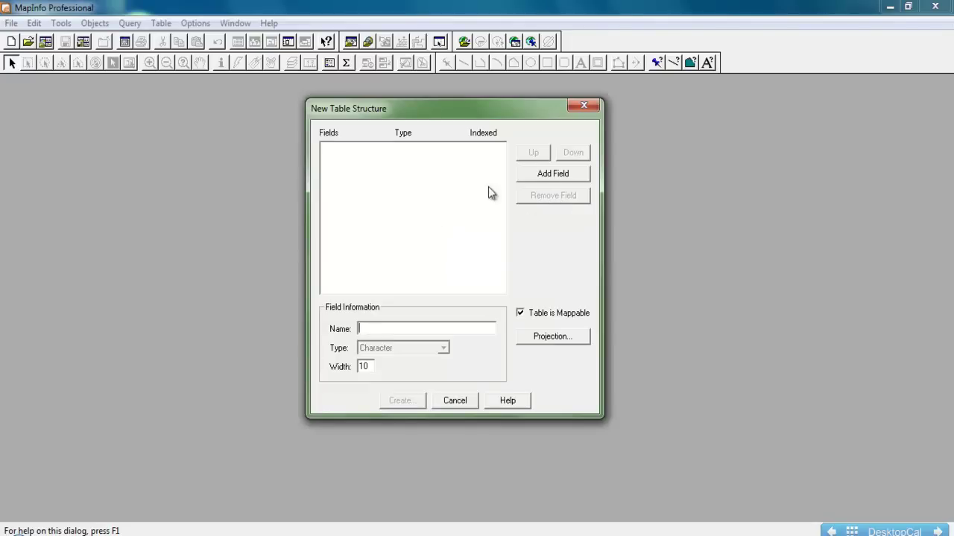
Add a field named Nam with the Character type to the table structure
left_click(553, 176)
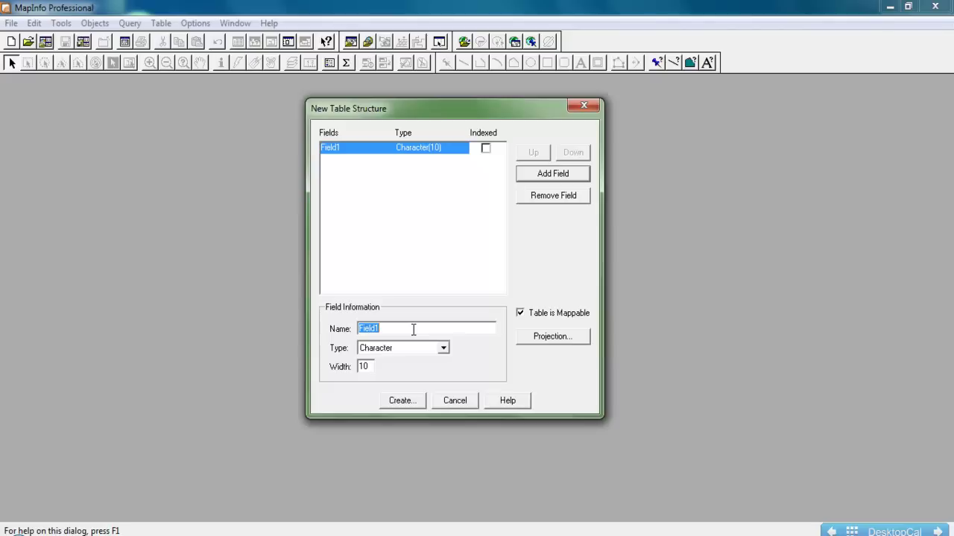
left_click(379, 328)
double_click(379, 329)
type("Nam")
left_click(424, 348)
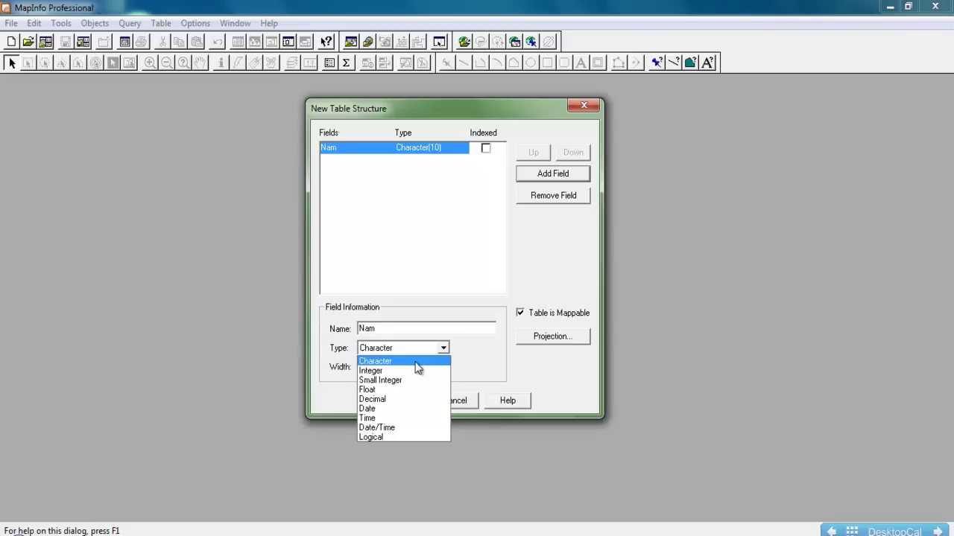
left_click(417, 362)
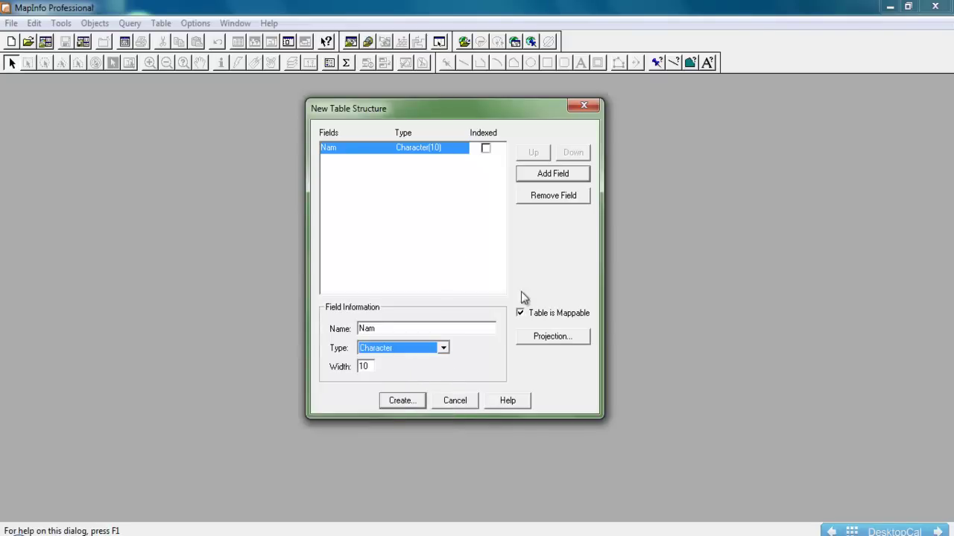
key("Tab")
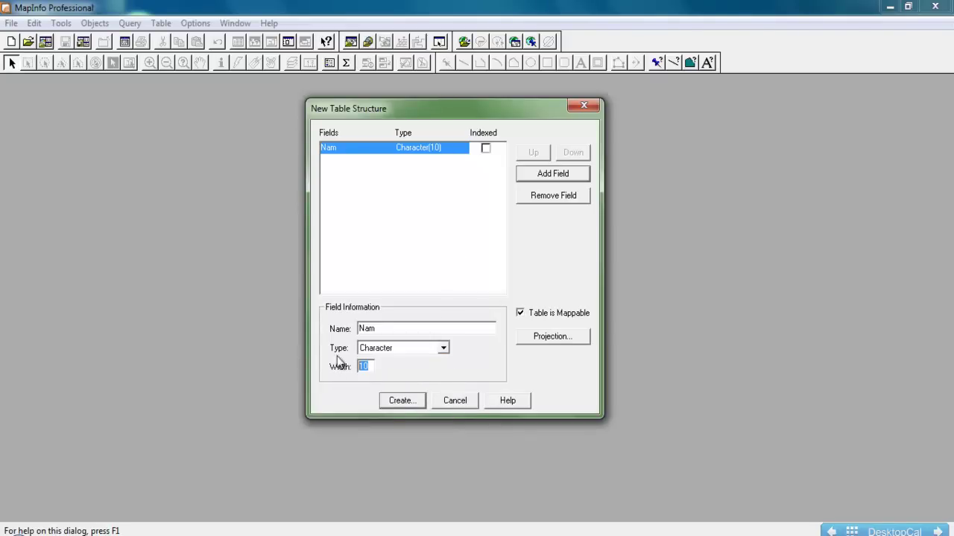
Set the Nam field's width to 4 characters
left_click(370, 366)
left_click_drag(368, 368, 355, 378)
left_click(372, 367)
double_click(371, 367)
left_click(371, 367)
double_click(371, 366)
type("4")
Add a second field named So_dan and give it the Integer type
left_click(562, 176)
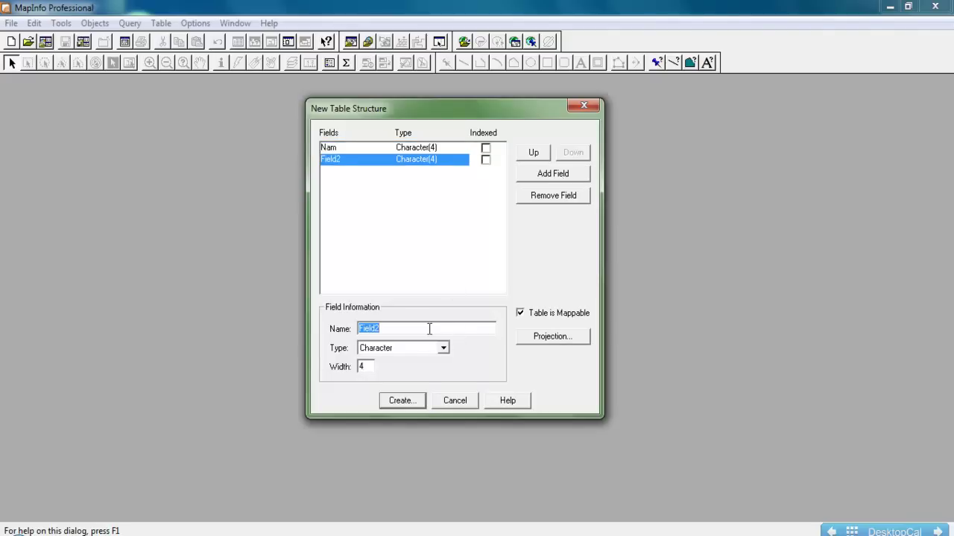
type("N")
key("BackSpace")
type("So")
type("dan")
left_click_drag(464, 325, 327, 332)
type("Sodan")
key("BackSpace")
key("BackSpace")
key("BackSpace")
type("_dan")
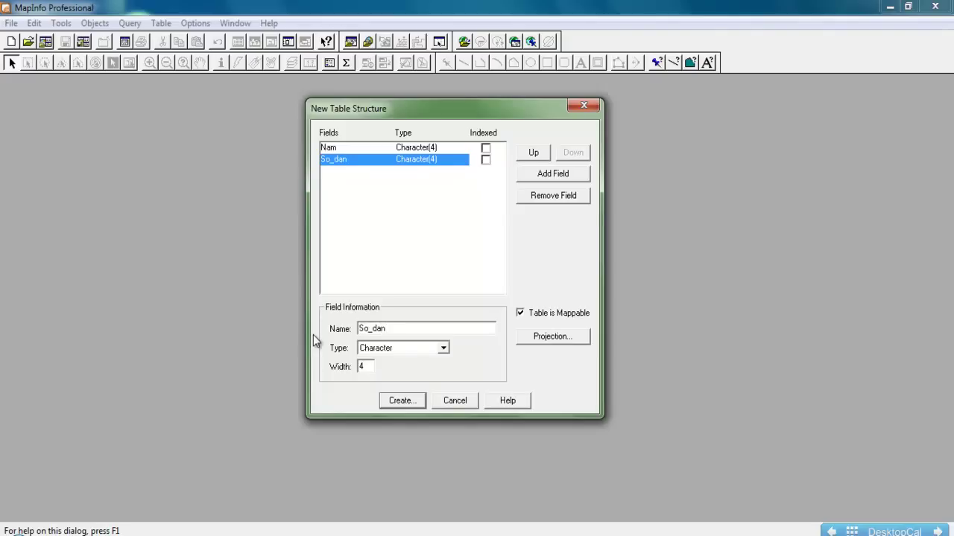
left_click(379, 350)
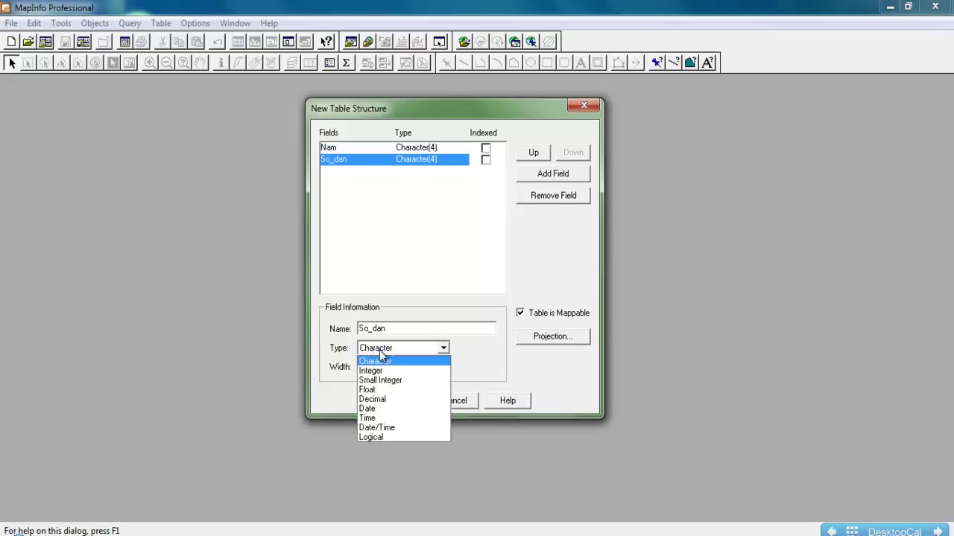
left_click(414, 370)
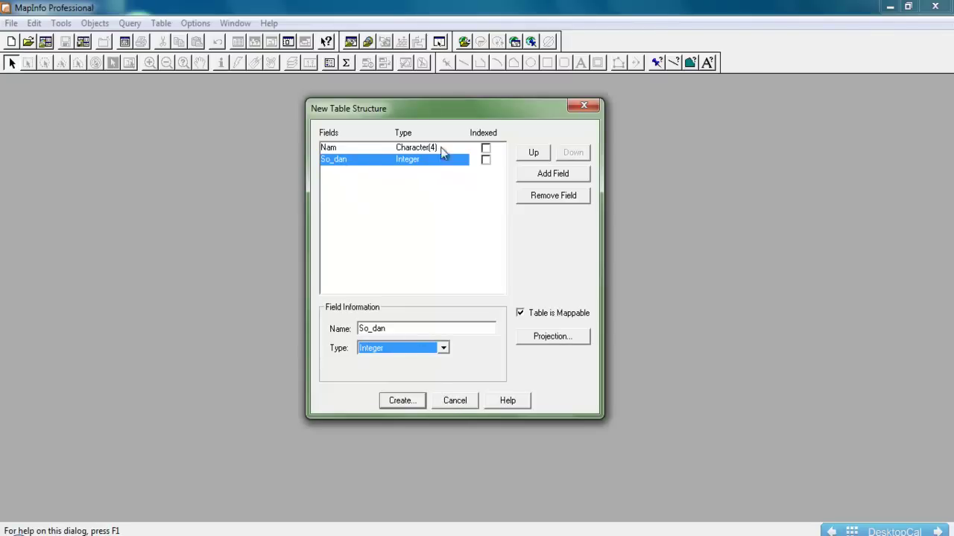
Create the table and save it as "so dan" in New folder in MapInfo format
left_click(408, 403)
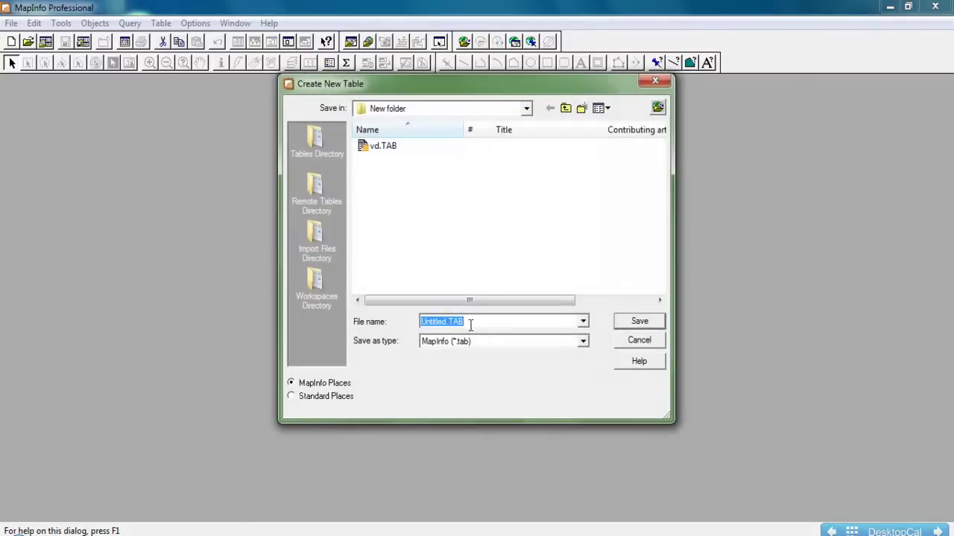
left_click_drag(435, 96, 423, 136)
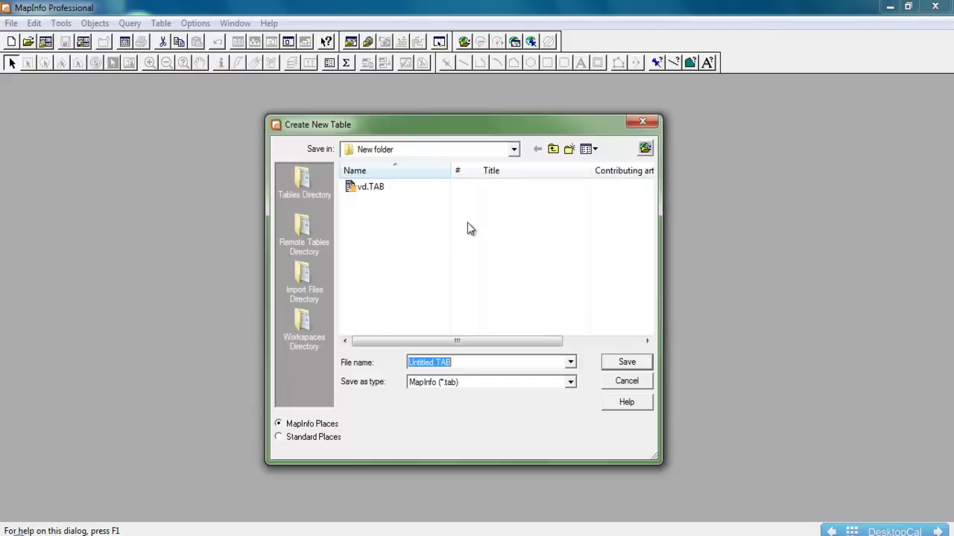
left_click(478, 363)
double_click(469, 366)
type("so dan")
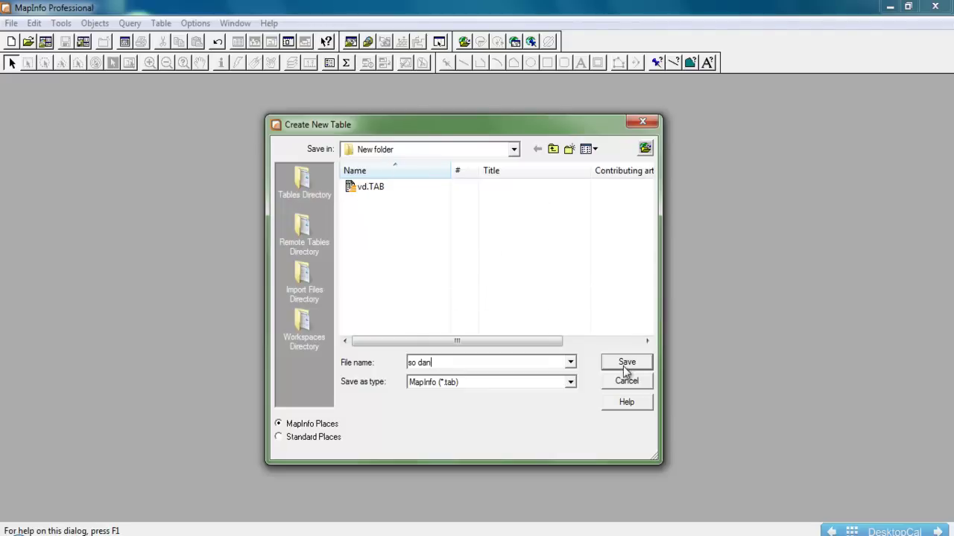
left_click(514, 150)
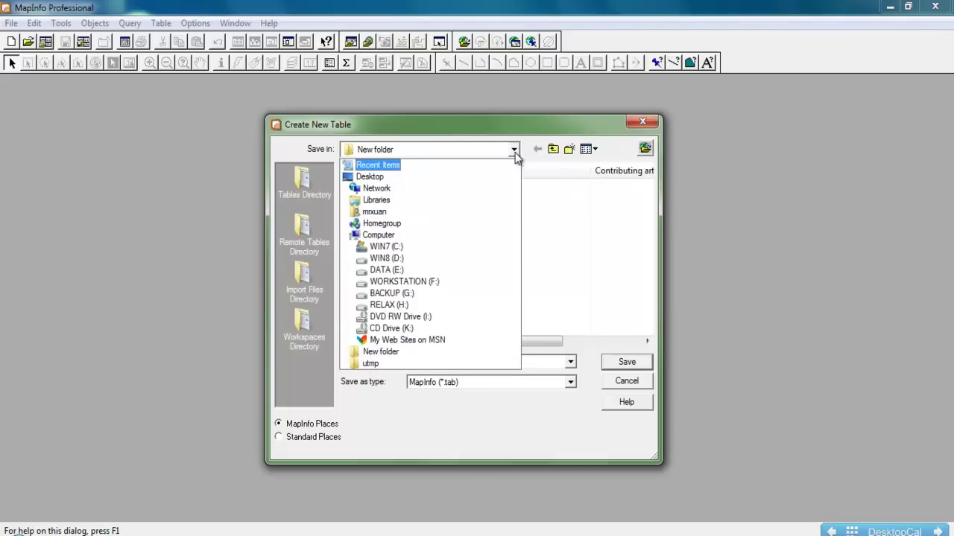
left_click(590, 228)
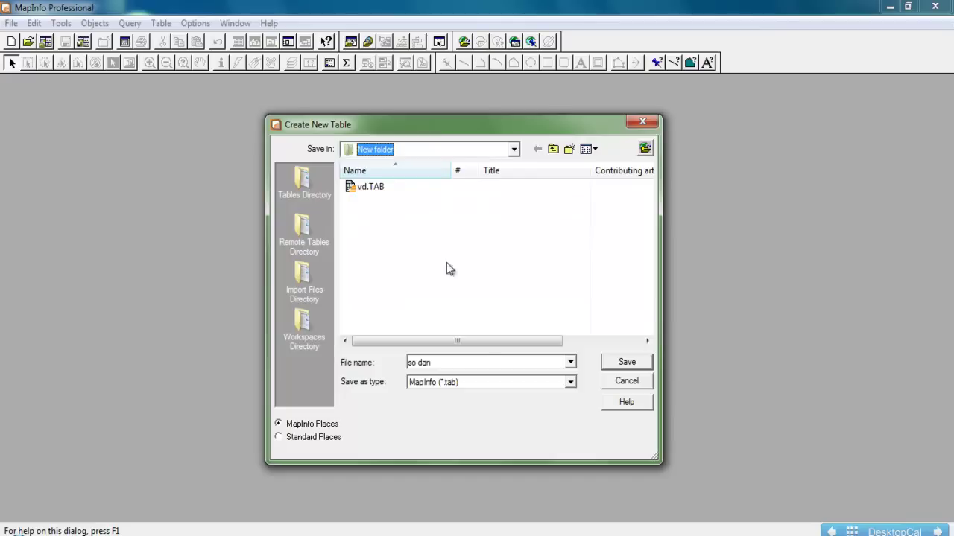
left_click(378, 260)
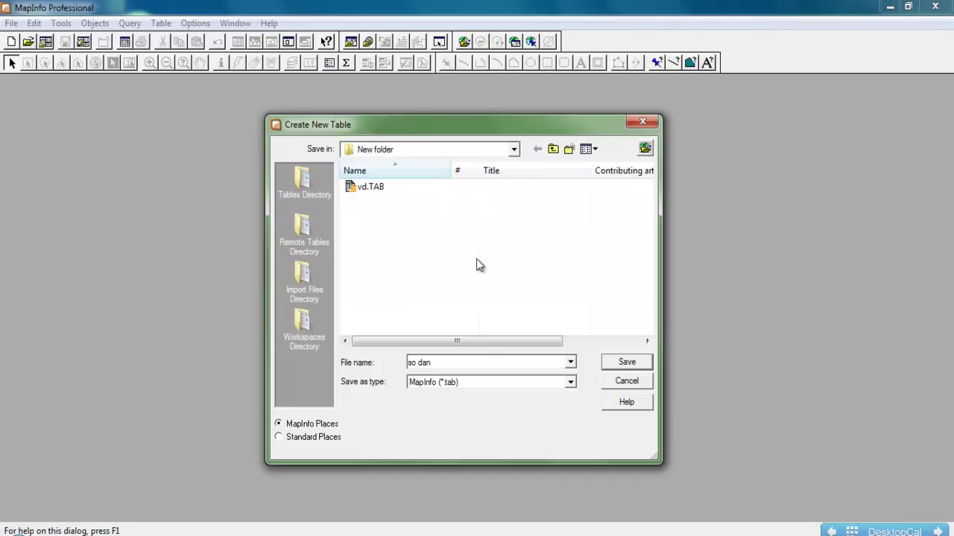
left_click(628, 363)
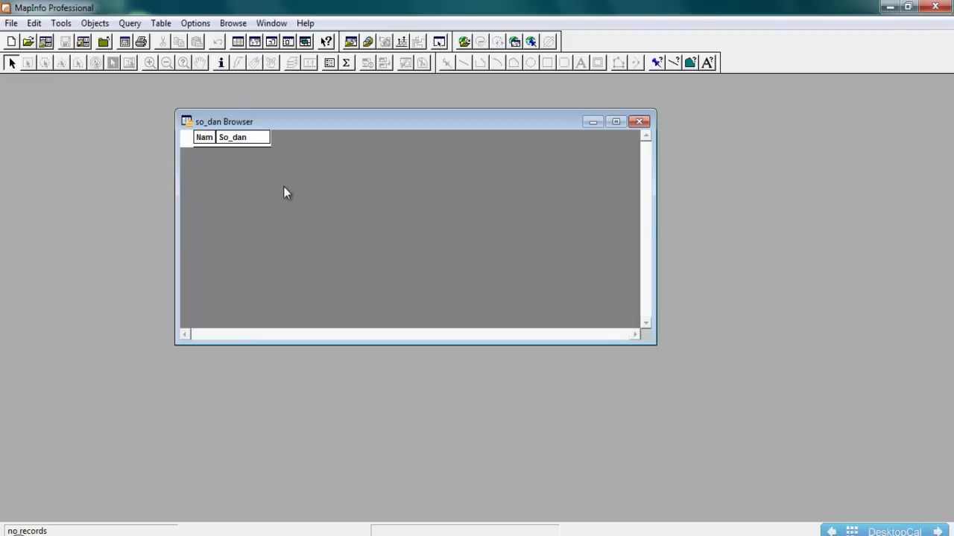
Add the first row to the table with Nam 1990 and So_dan 56
right_click(209, 140)
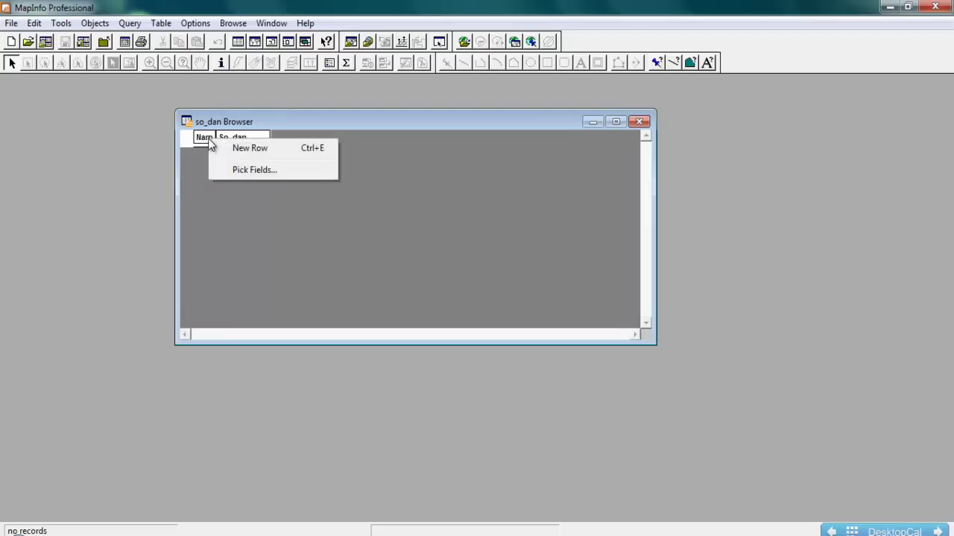
left_click(285, 153)
type("1990")
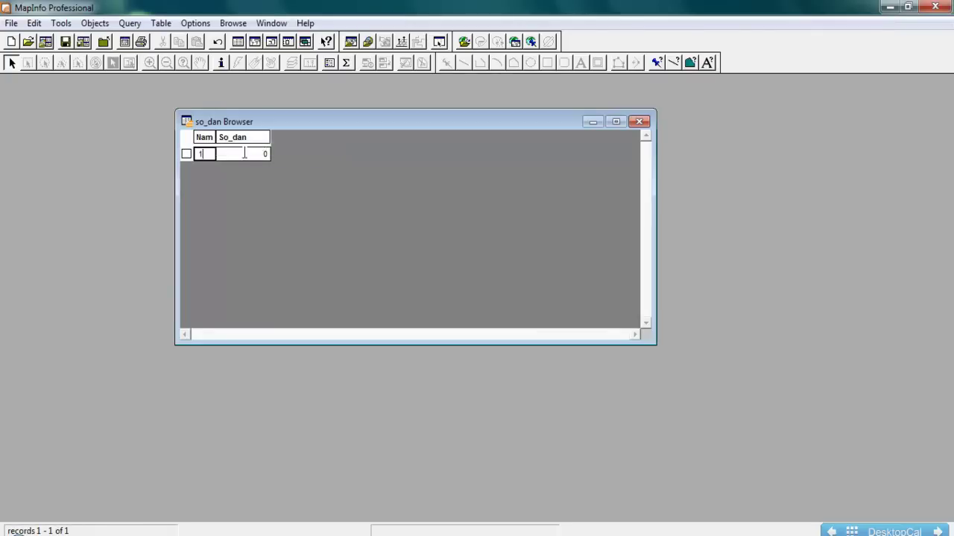
key("BackSpace")
key("BackSpace")
key("BackSpace")
key("BackSpace")
type("1990")
left_click(239, 154)
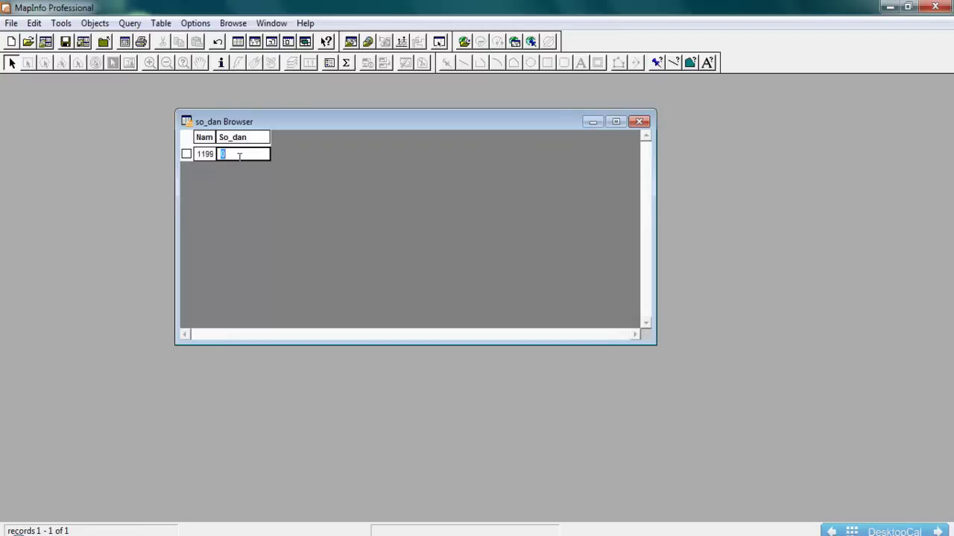
left_click(205, 154)
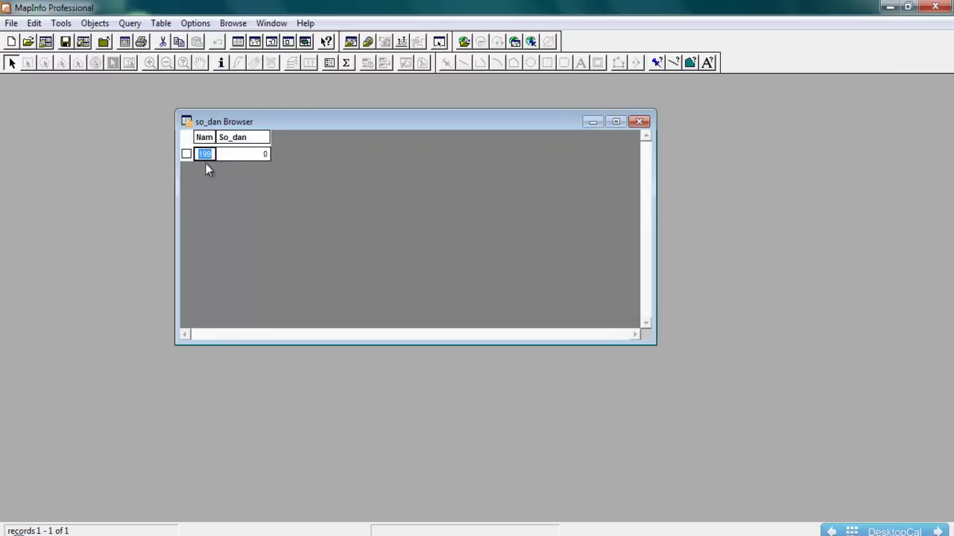
type("1996")
key("Tab")
type("56")
Add a second row with Nam 2000 and So_dan 70
key("ctrl+e")
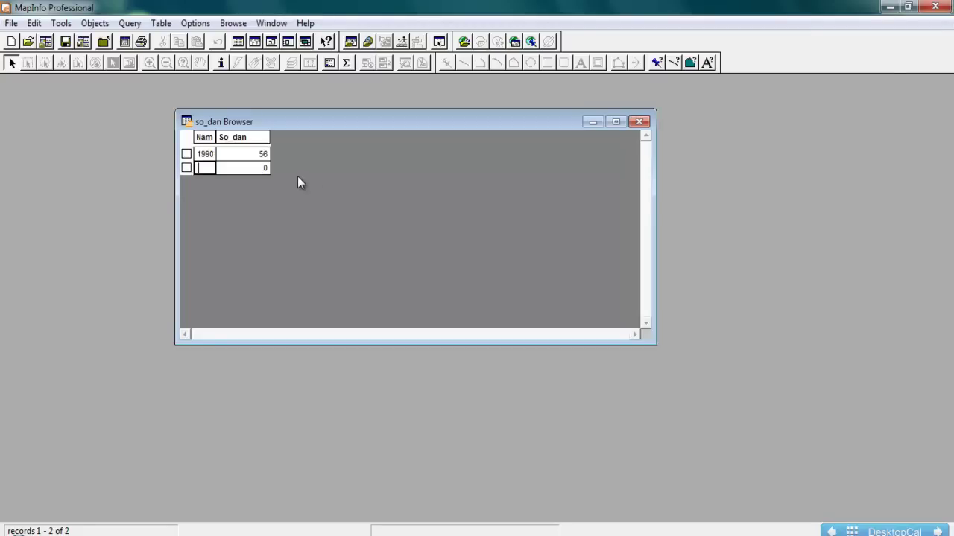
type("000")
key("Tab")
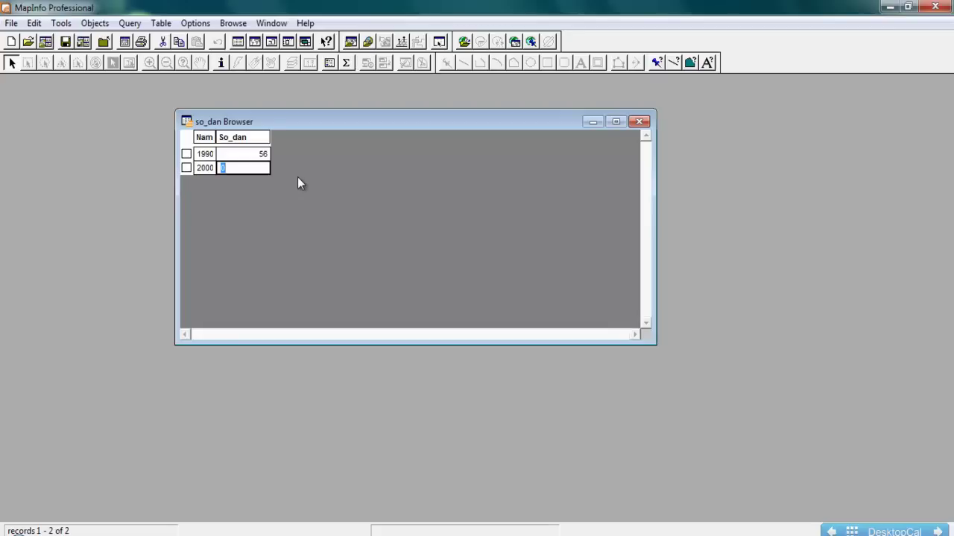
type("70")
Add a third row with Nam 2005 and So_dan 79
key("ctrl+e")
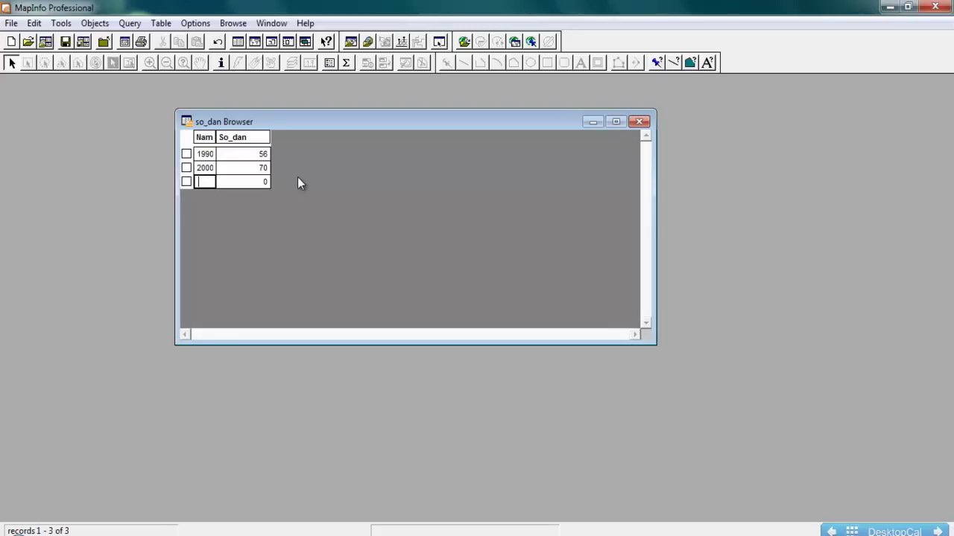
type("200")
type("6")
key("BackSpace")
type("5")
key("Tab")
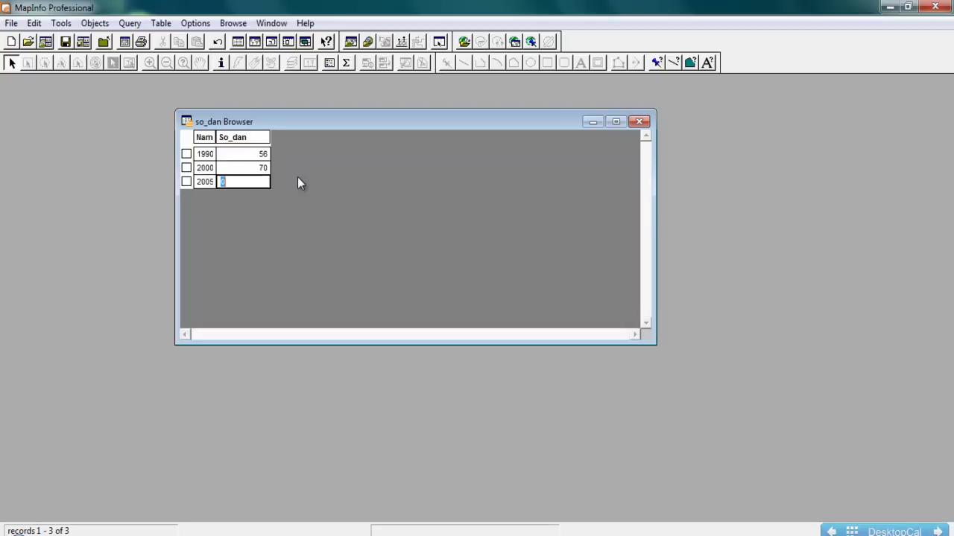
type("79")
Add a fourth row with Nam 2010 and So_dan 86
key("ctrl+e")
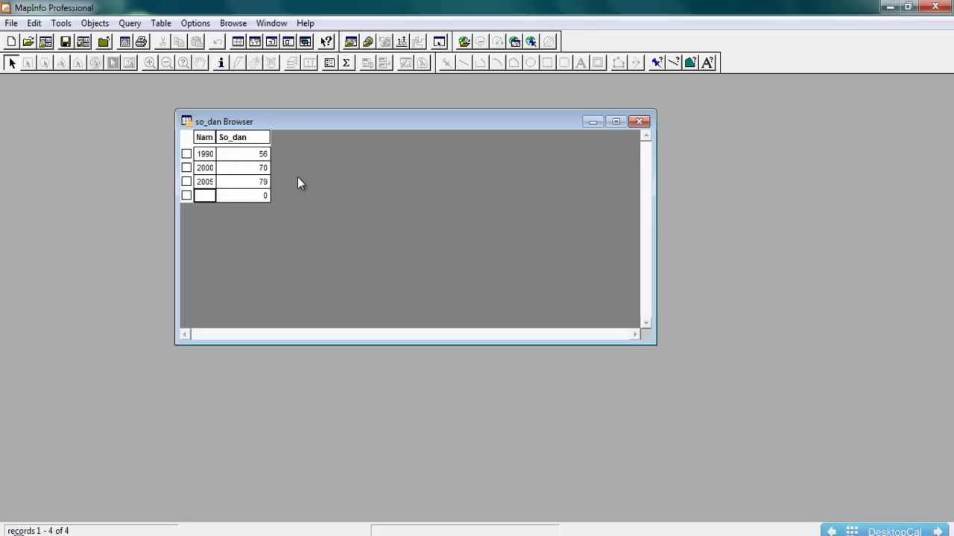
type("2010")
key("Tab")
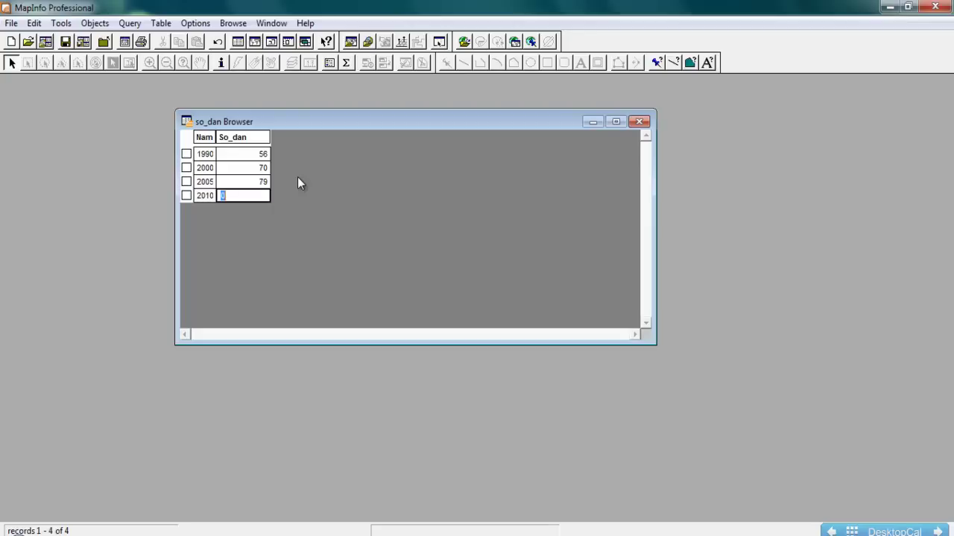
type("86")
Add a fifth row with Nam 2015 and So_dan 90
key("Tab")
type("2015")
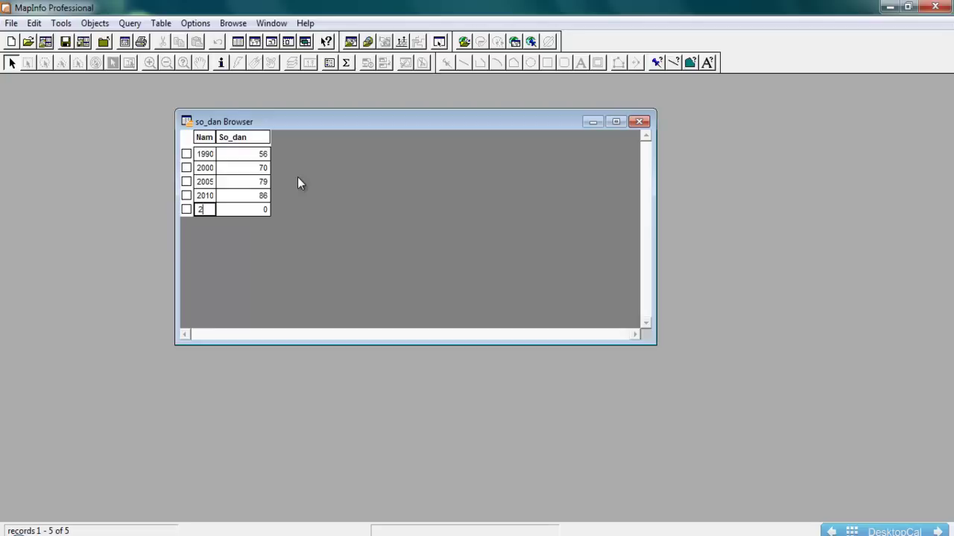
key("Tab")
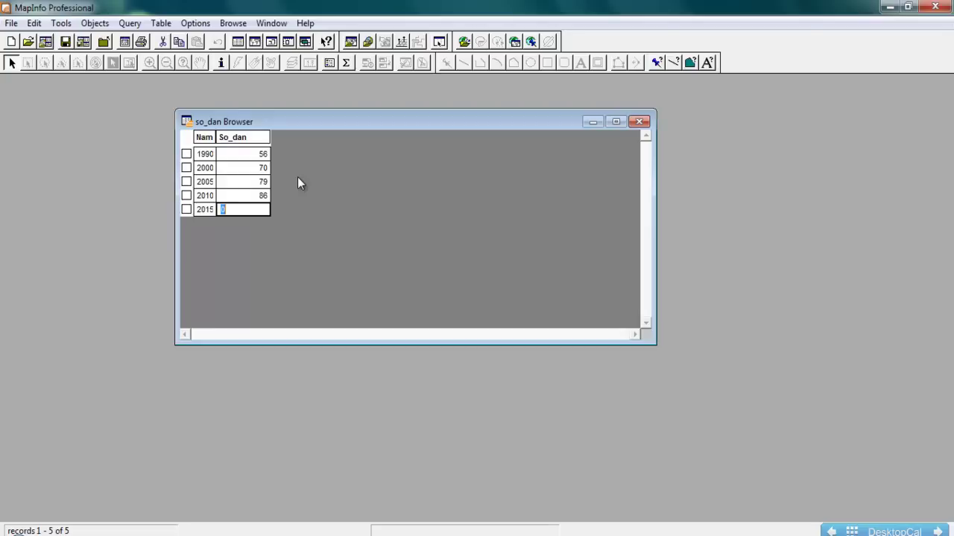
type("90")
key("Up")
key("Up")
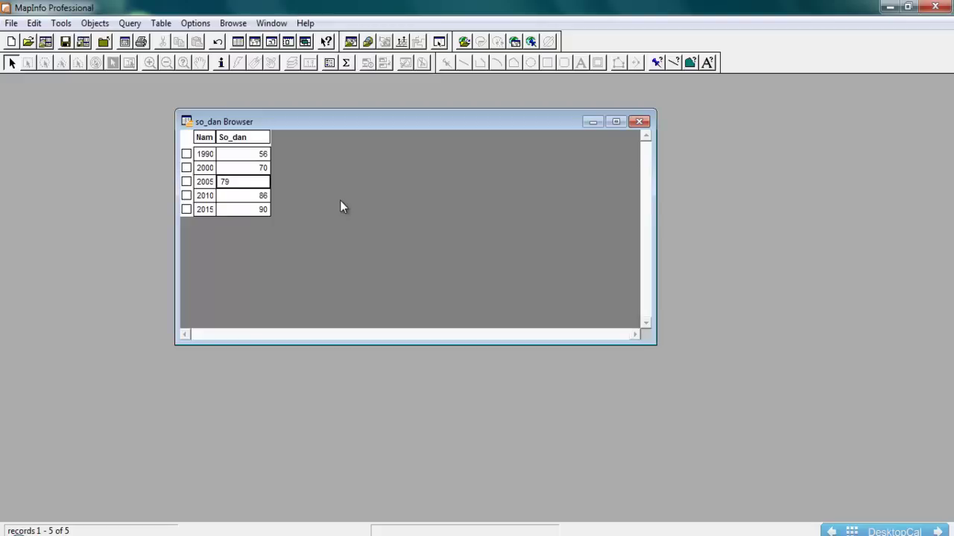
left_click(251, 210)
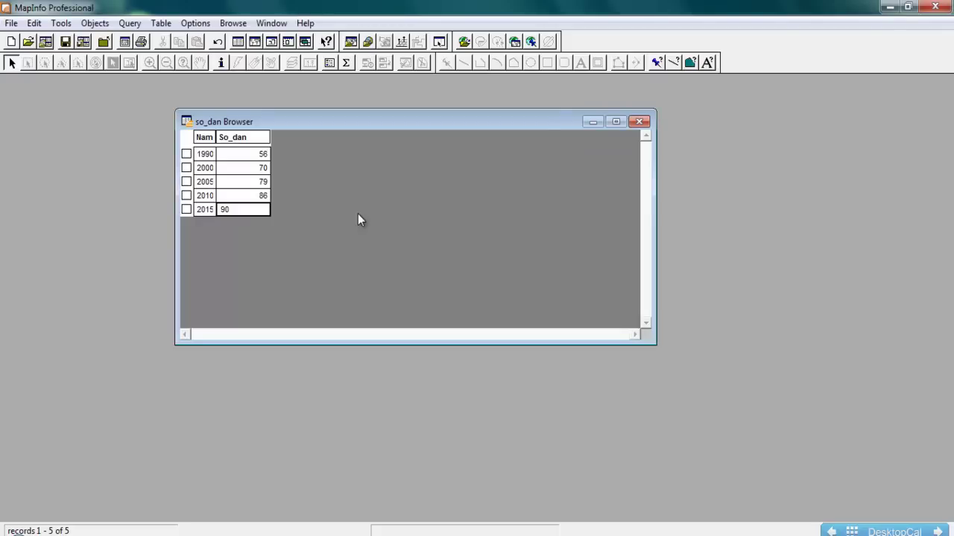
Save the edits to the so_dan table and narrow its browser window to just around the two columns
key("ctrl+s")
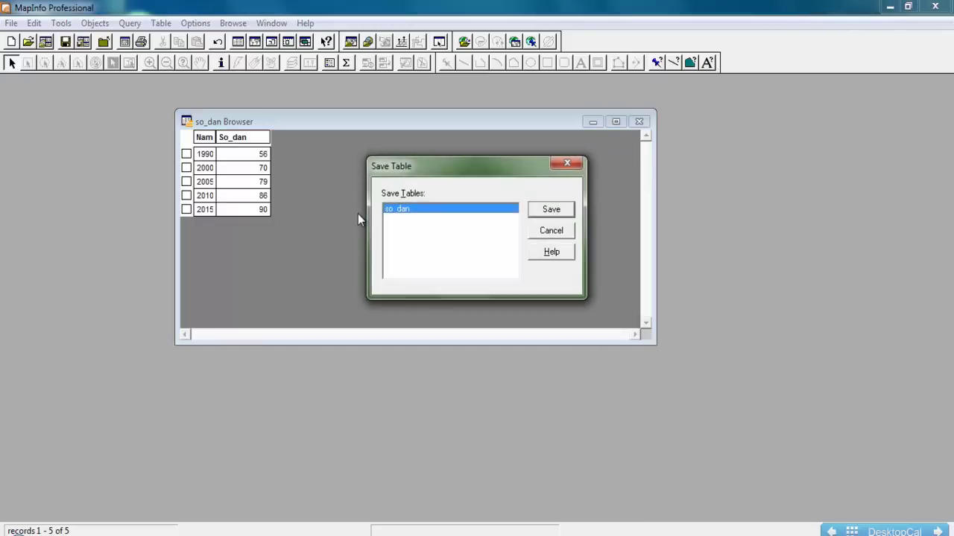
left_click(558, 210)
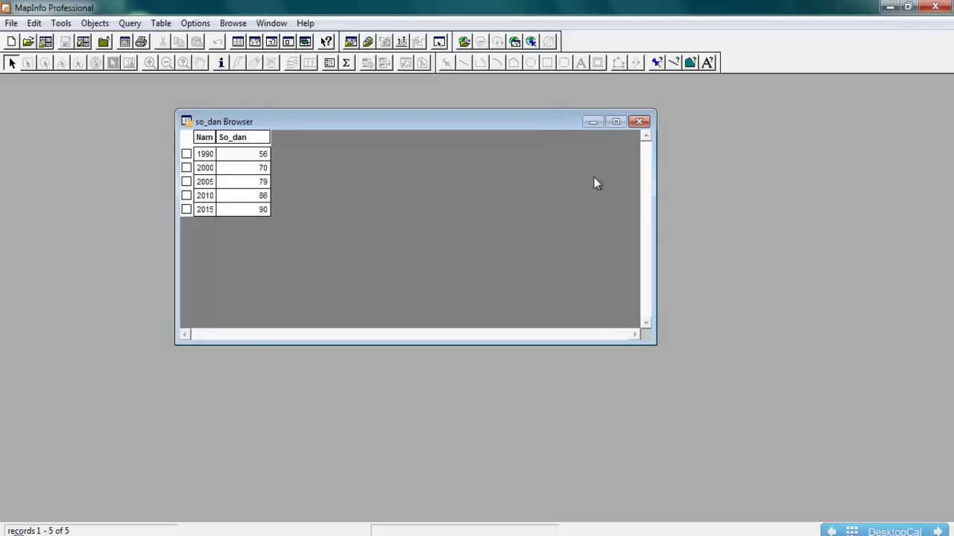
left_click_drag(655, 208, 313, 210)
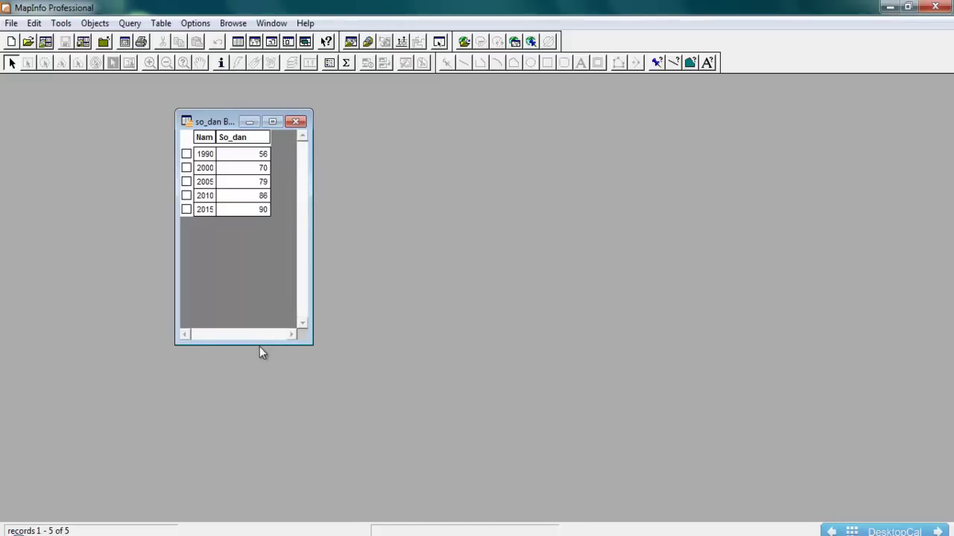
Shorten the so_dan browser window and start a new graph of type Column with the Clustered template
left_click_drag(259, 348, 257, 292)
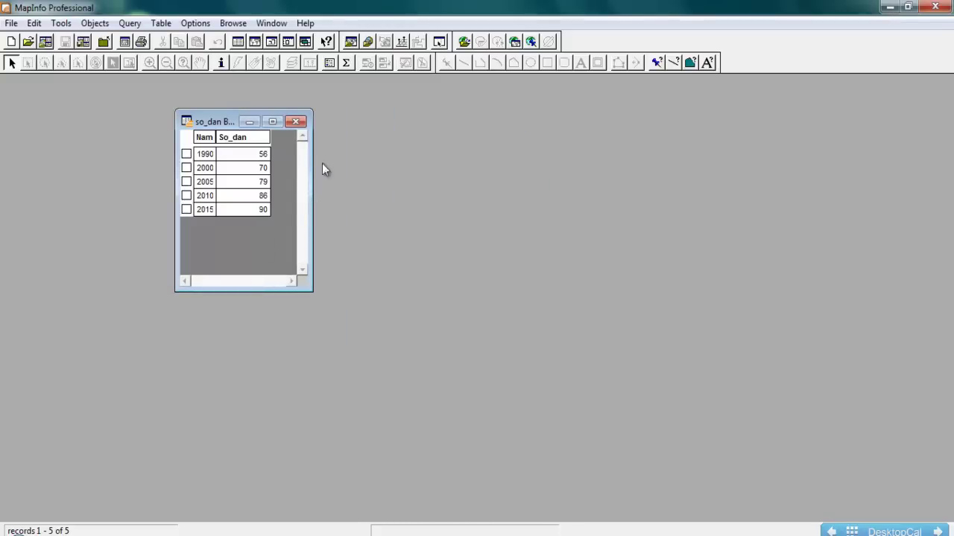
left_click(271, 23)
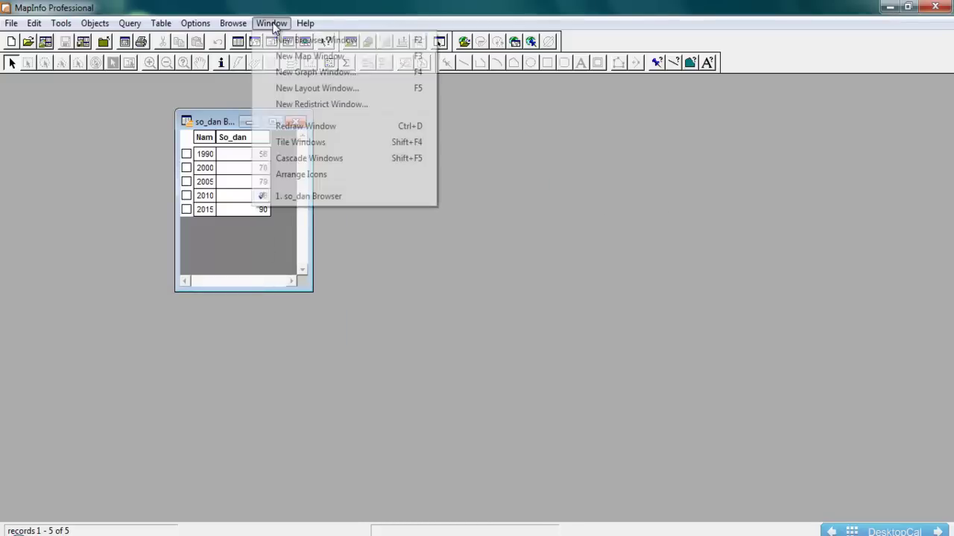
left_click(355, 78)
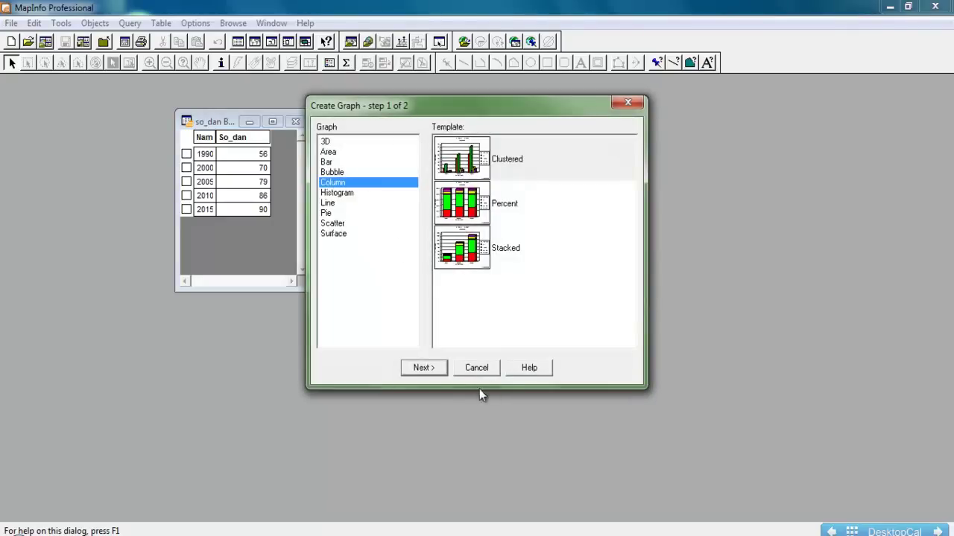
left_click(422, 367)
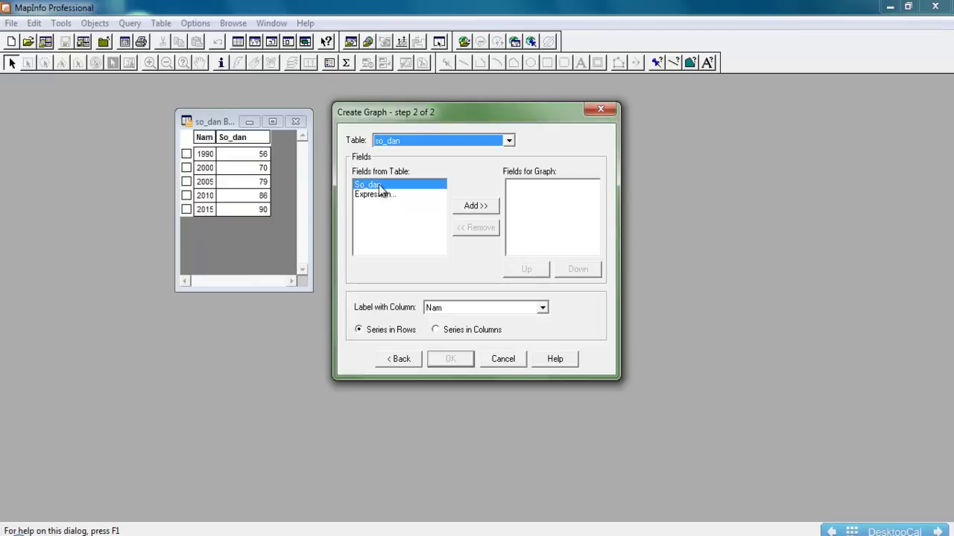
Graph the So_dan field labelled with Nam, using series in columns, and place the graph window beside the so_dan browser
left_click(380, 187)
left_click(478, 207)
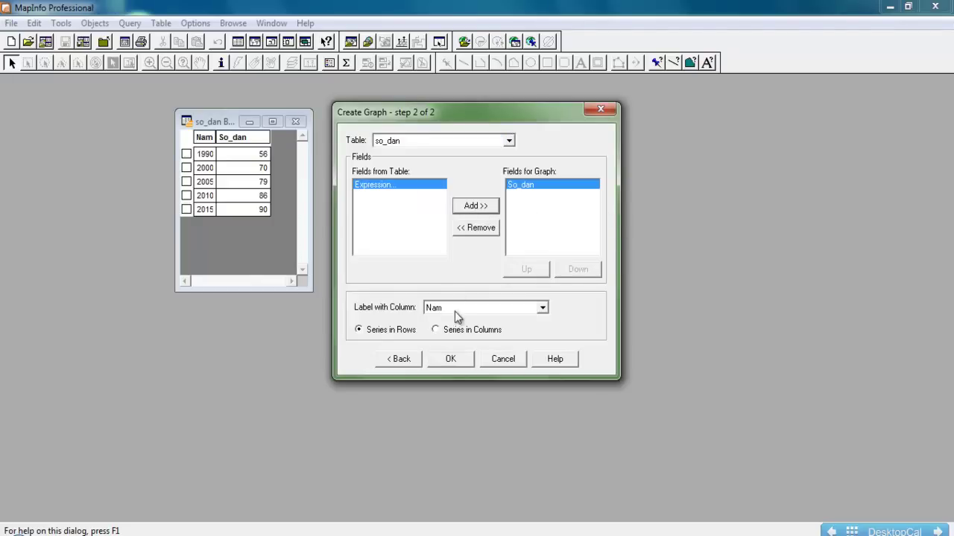
left_click(435, 330)
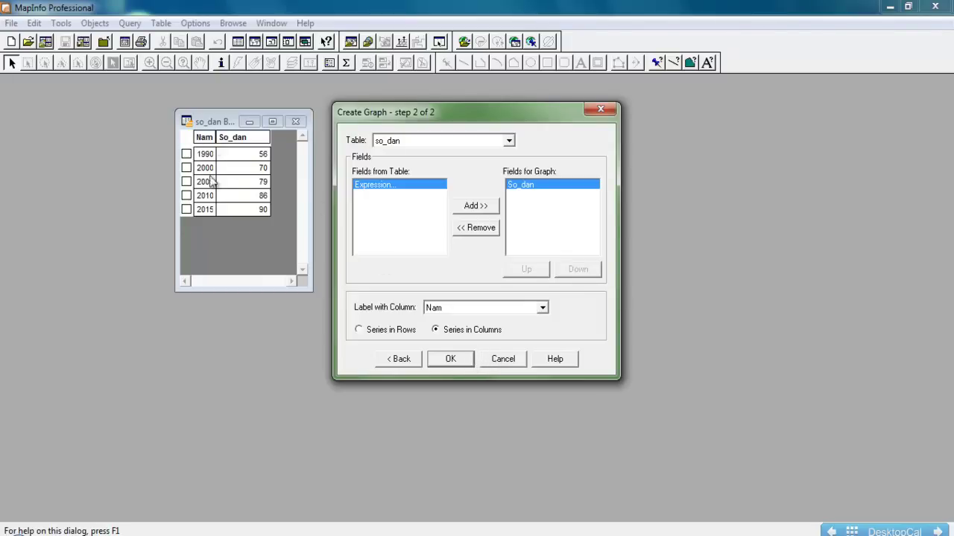
left_click(455, 350)
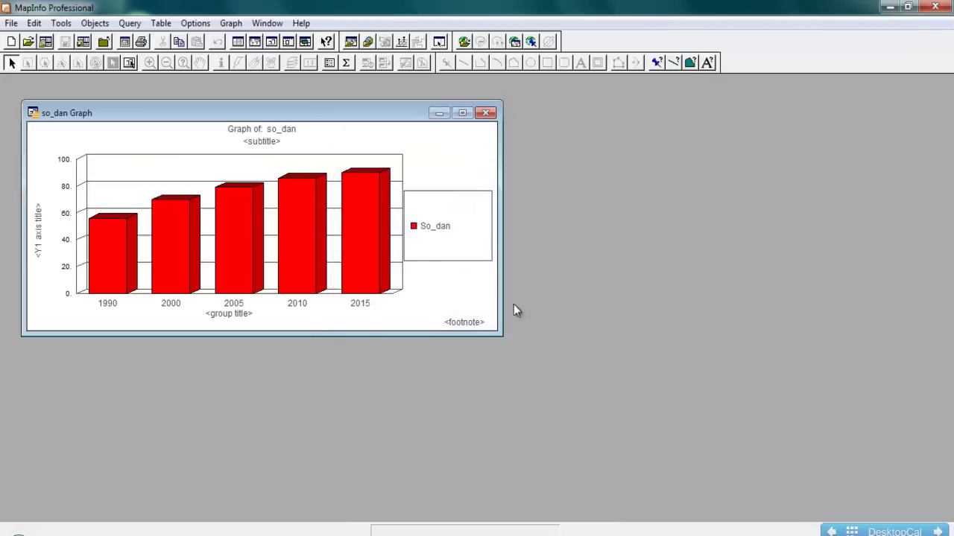
left_click_drag(309, 106, 658, 106)
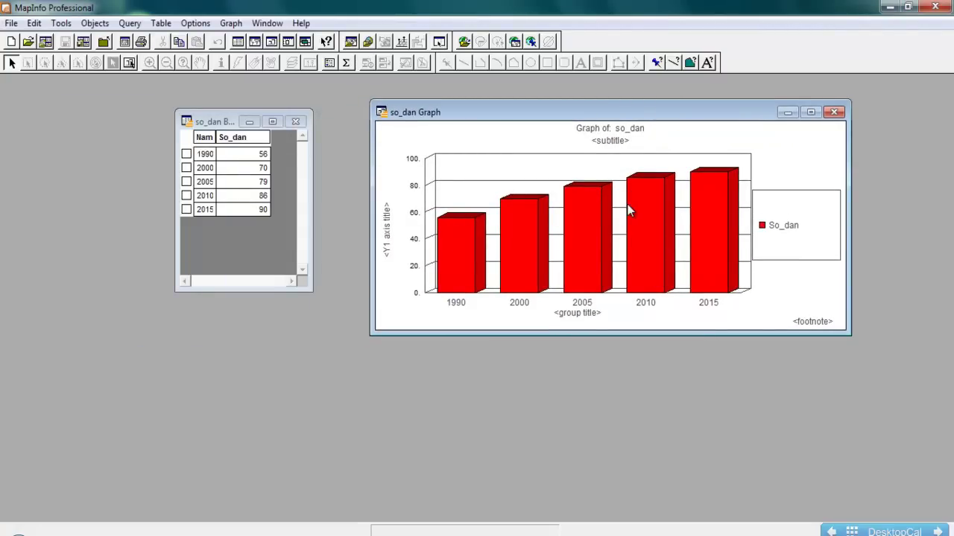